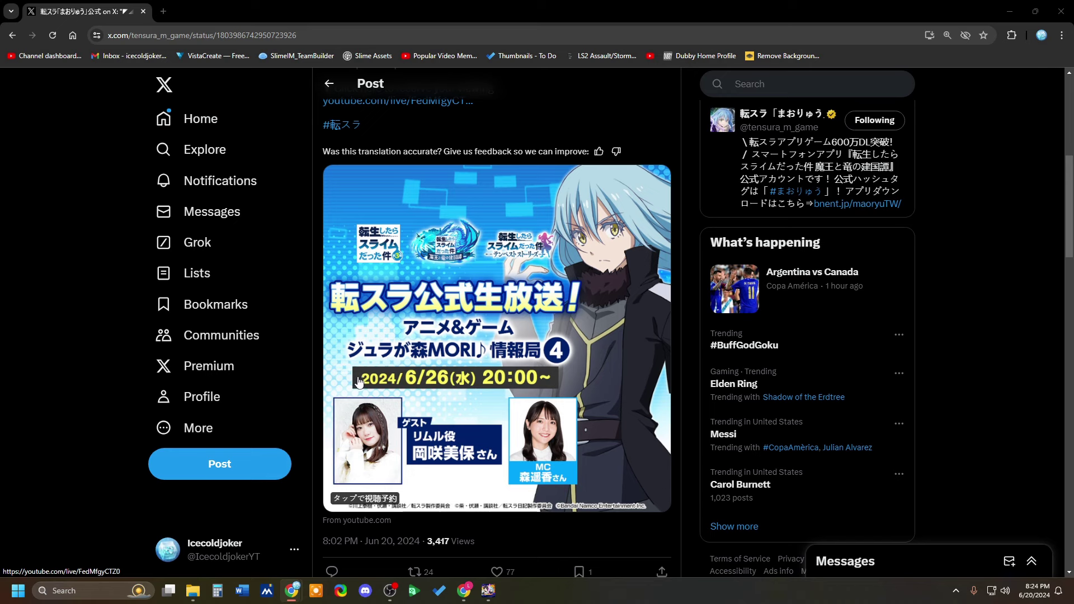
View the Holy Knight's Brave Record recruit banner in the game and return to the live-stream announcement post to read it.
click(488, 590)
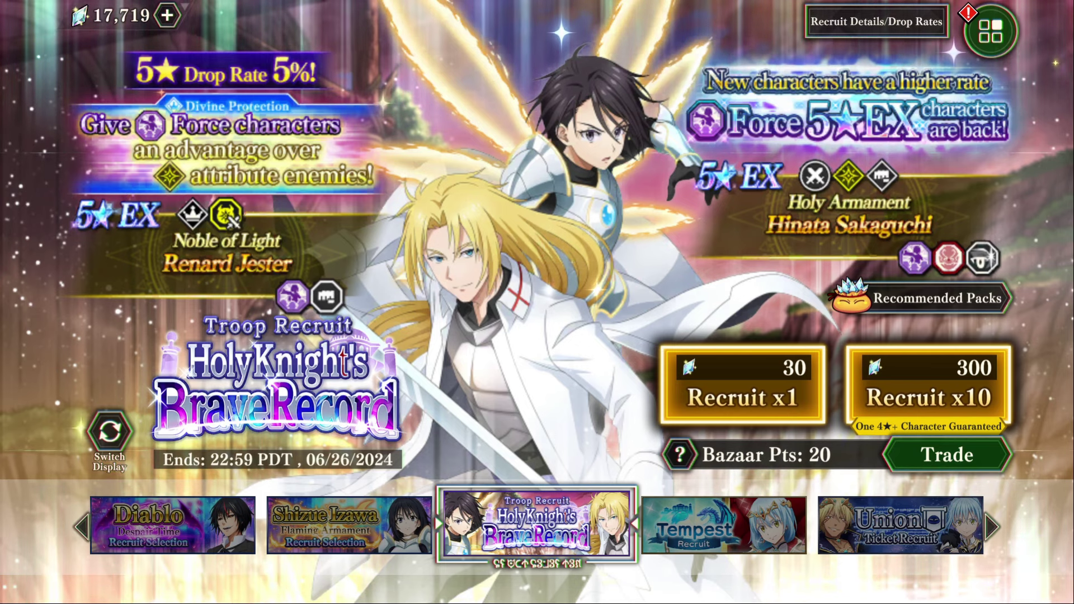
key(alt+Tab)
scroll(505, 358, up, 2)
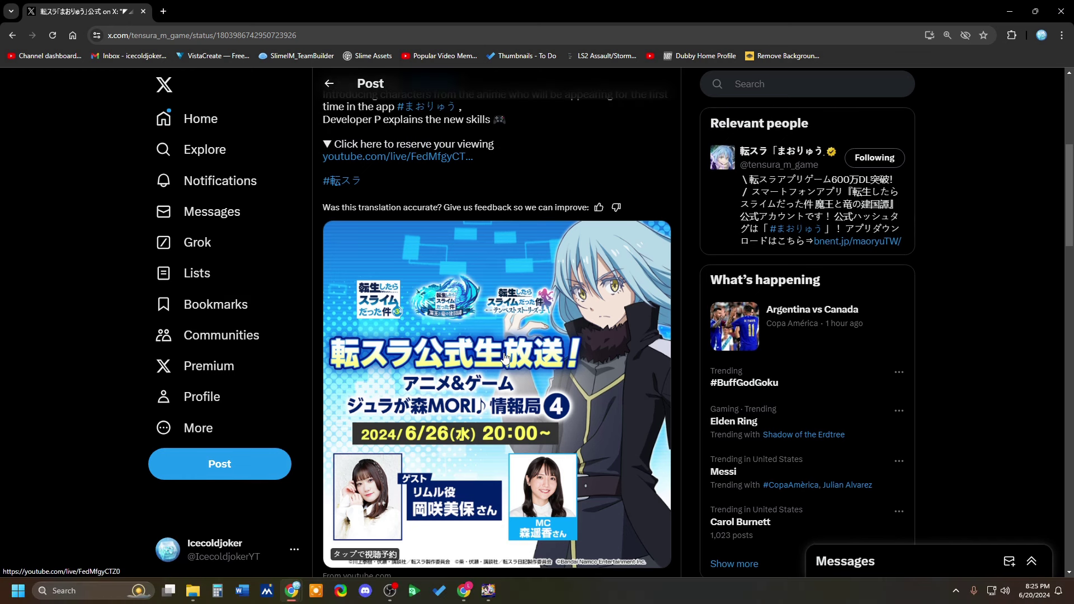
scroll(505, 357, down, 1)
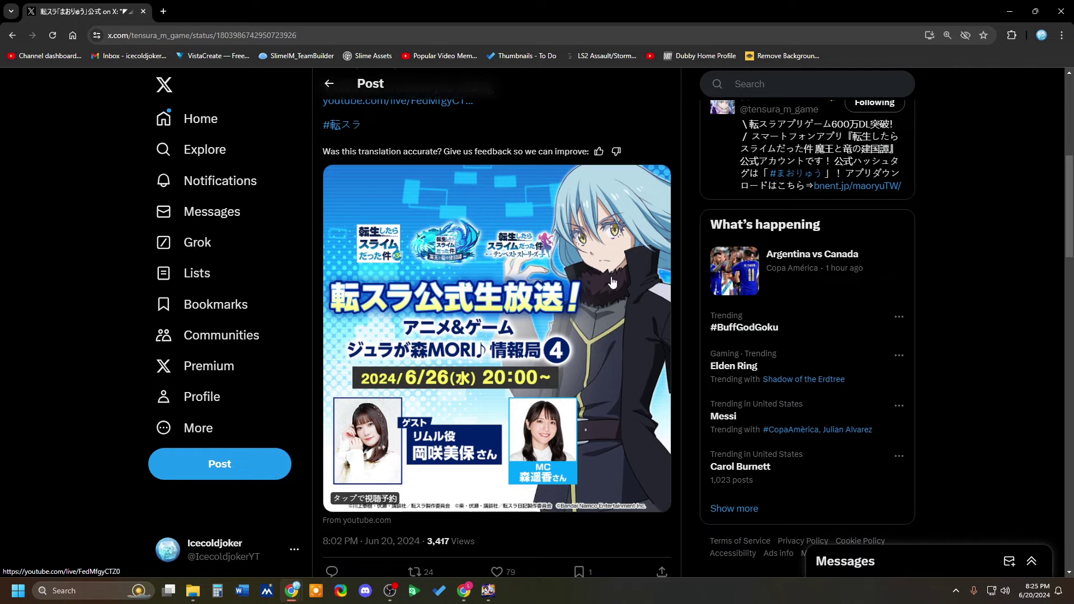
scroll(436, 280, up, 2)
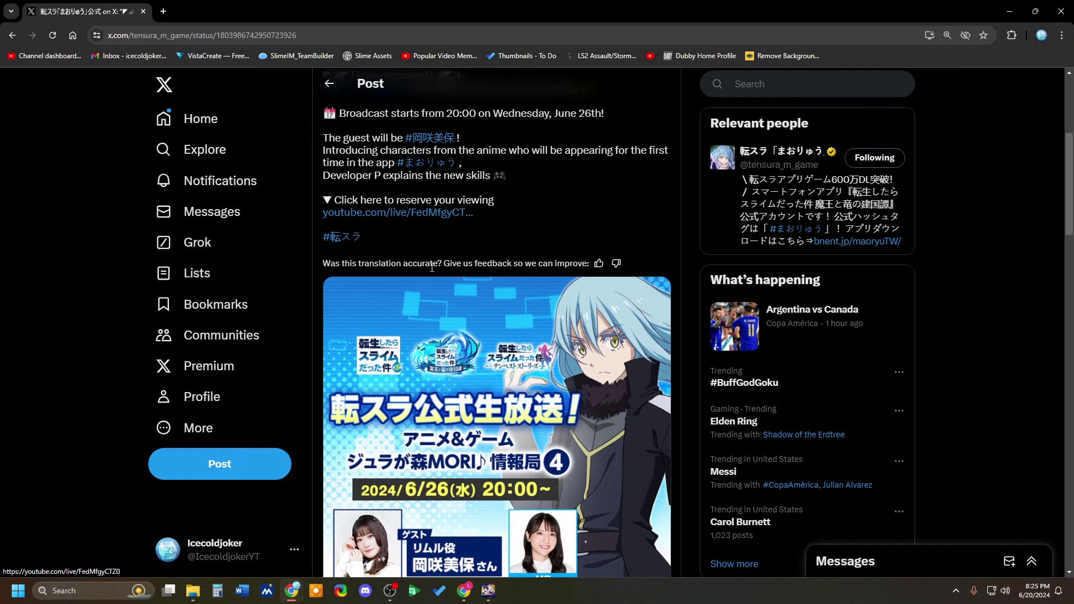
Open the YouTube live-stream link from the post, check its page, and return to the post.
click(417, 218)
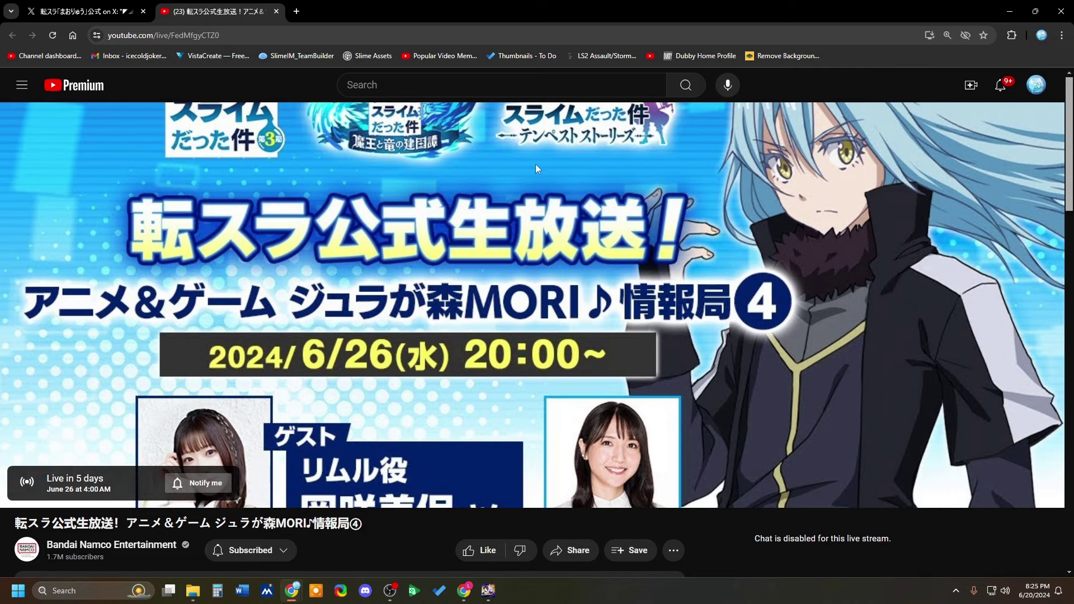
click(84, 11)
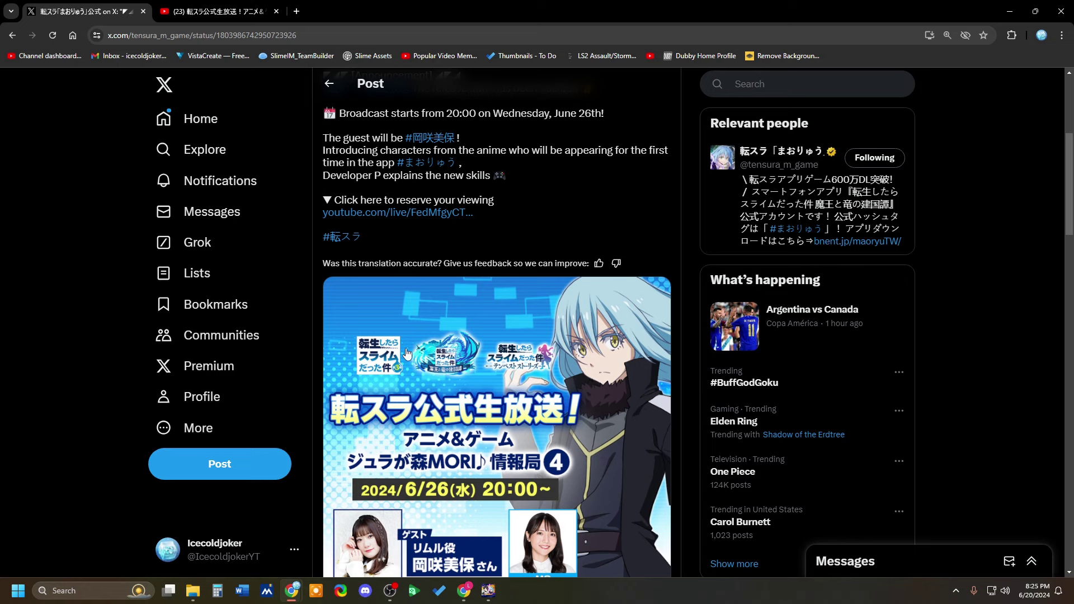
scroll(409, 303, down, 1)
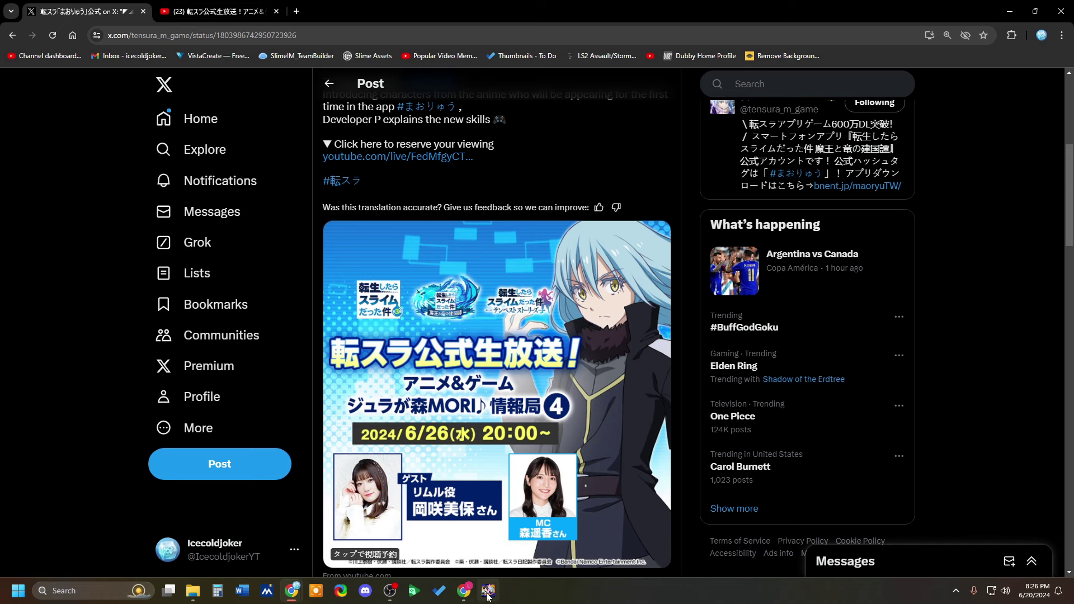
Uncover the desktop behind the browser and game windows and open the Slime Banner Units and Dates workbook.
mouse_move(488, 594)
drag(432, 13, 432, 45)
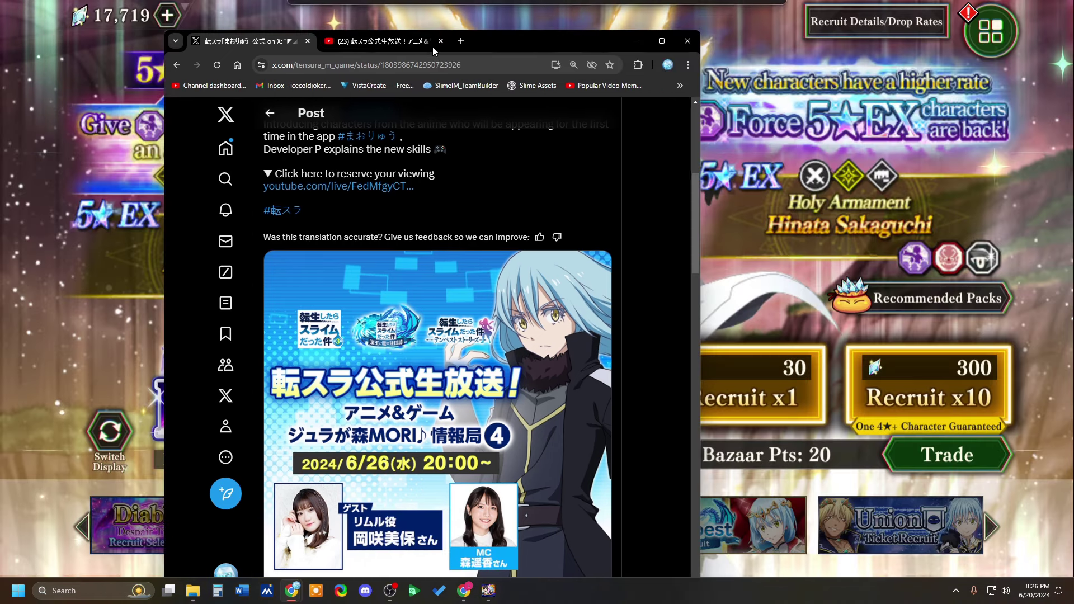
click(712, 44)
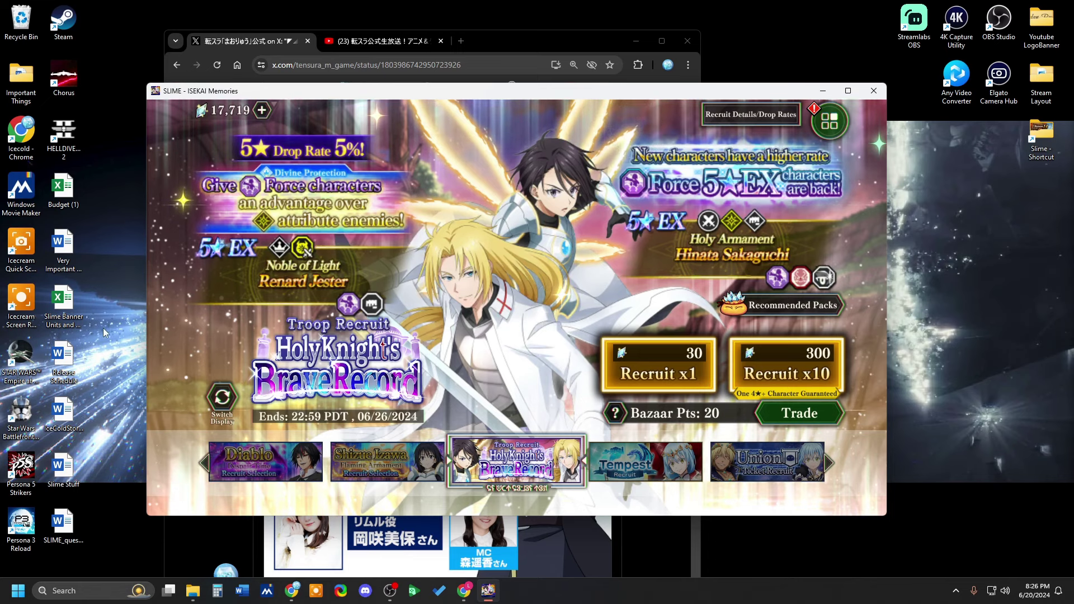
double_click(66, 302)
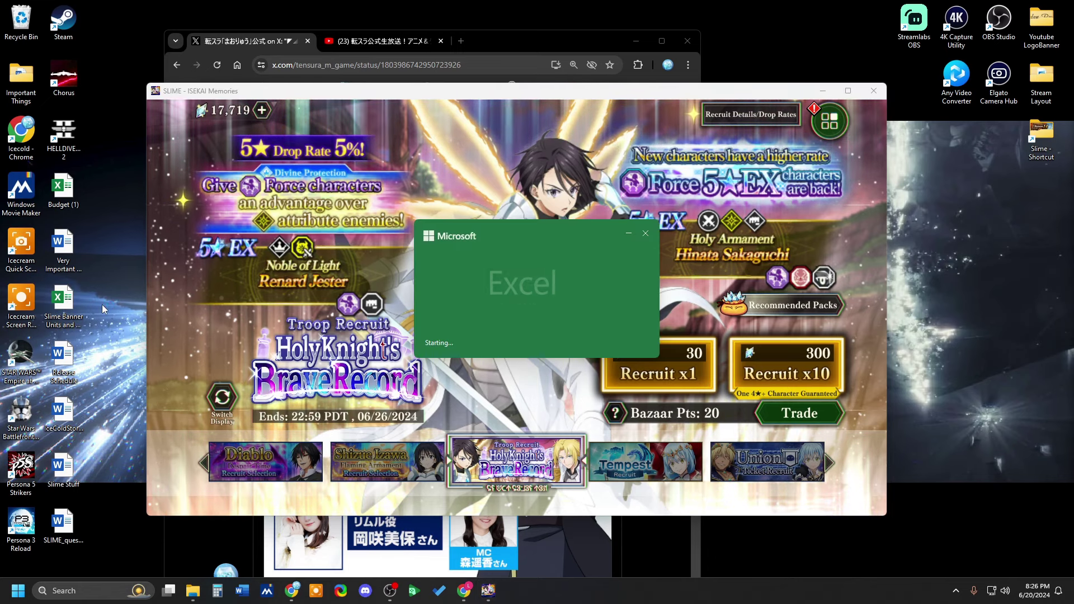
Find the Adventurer (Konosuba Collab) banner block on the Summons sheet and highlight A118:C120.
scroll(165, 481, up, 5)
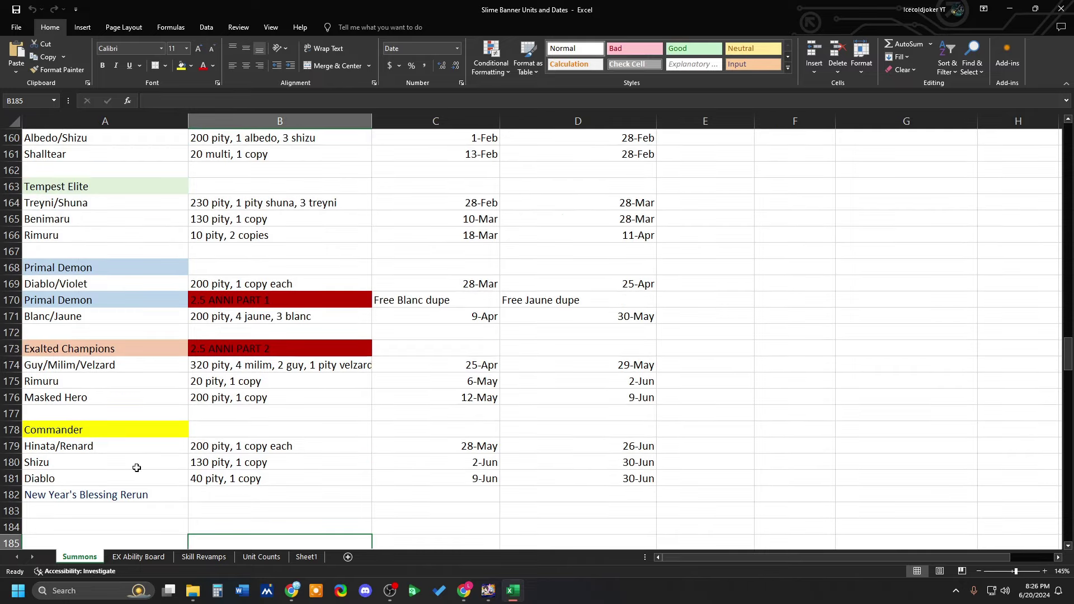
scroll(74, 473, up, 13)
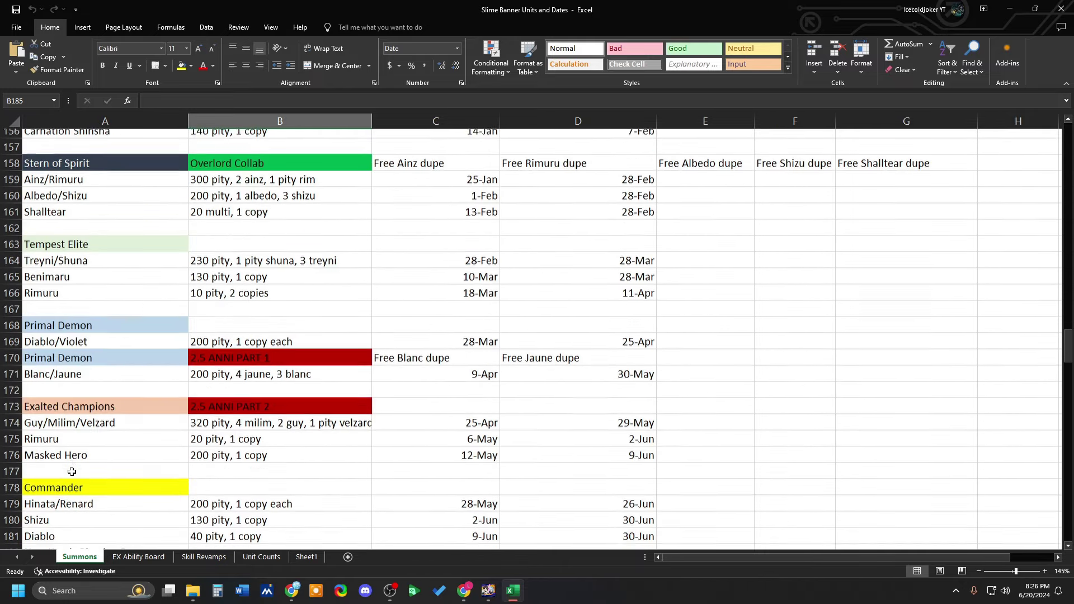
scroll(75, 468, up, 2)
scroll(74, 465, down, 2)
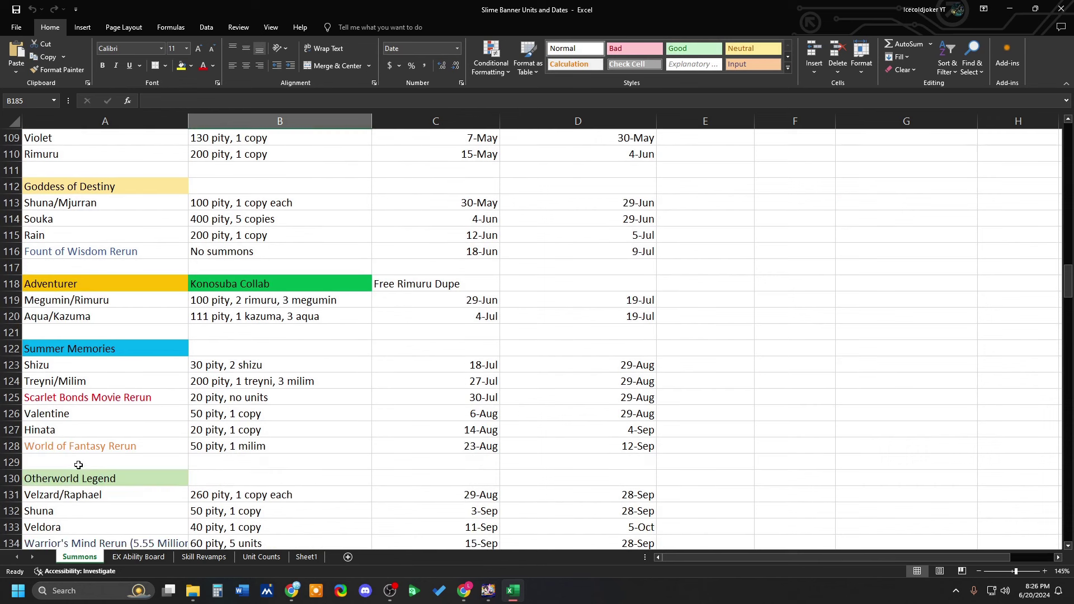
drag(53, 283, 427, 317)
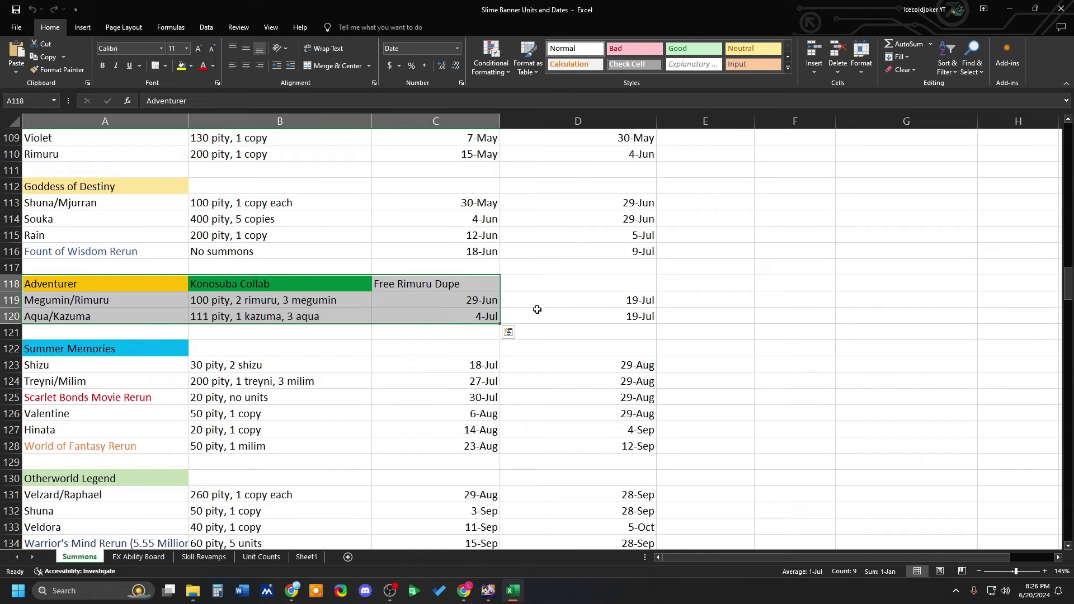
Highlight the Summer Memories block A122:D128 and the Adventurer block A118:D120 to compare their banner dates.
scroll(527, 356, down, 1)
click(388, 352)
drag(84, 300, 597, 392)
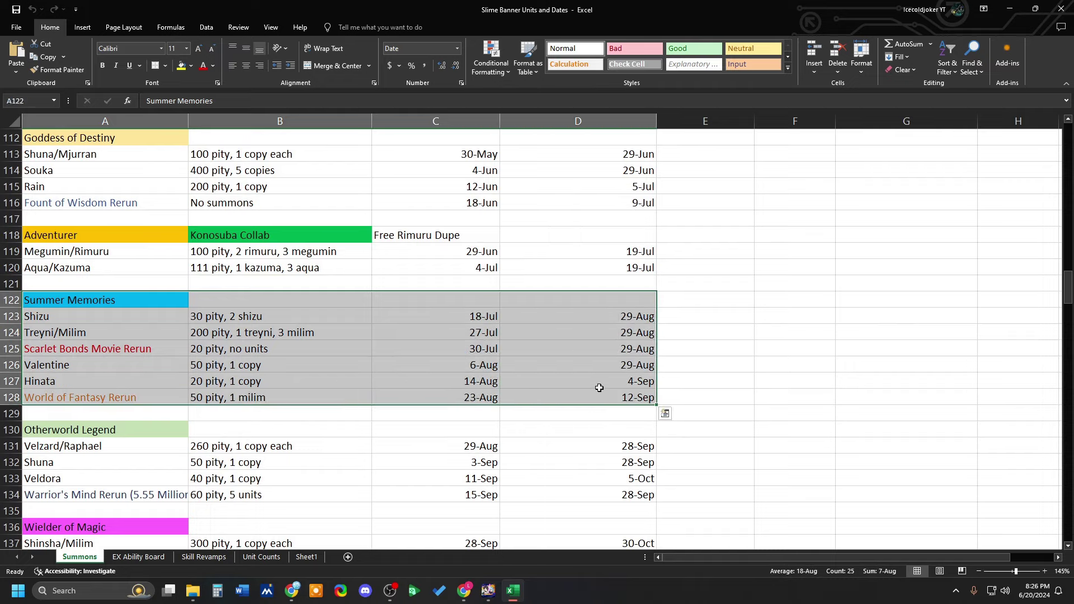
click(549, 316)
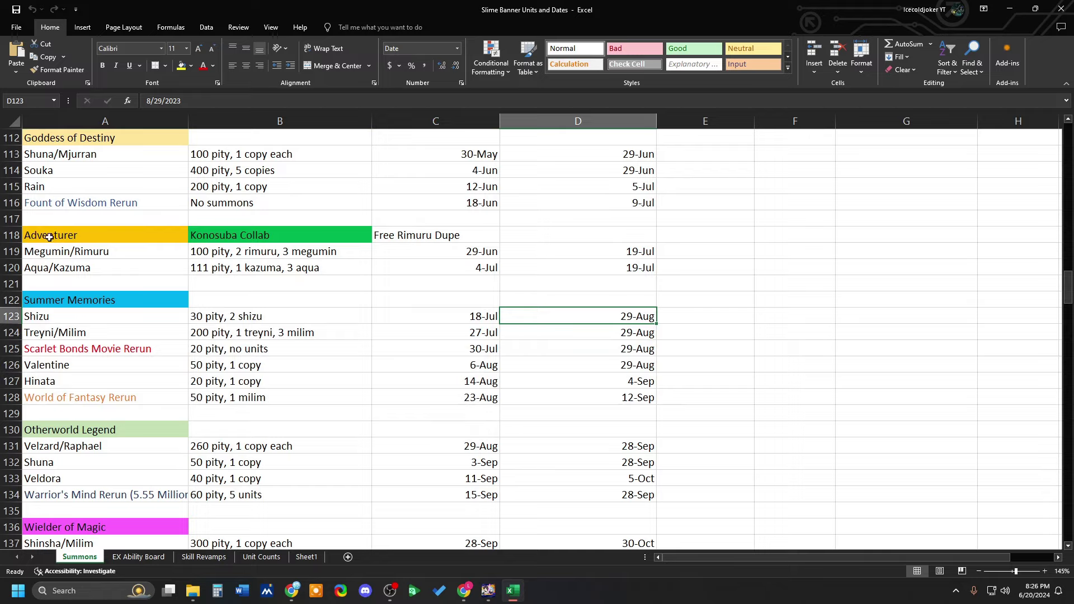
drag(49, 237, 557, 270)
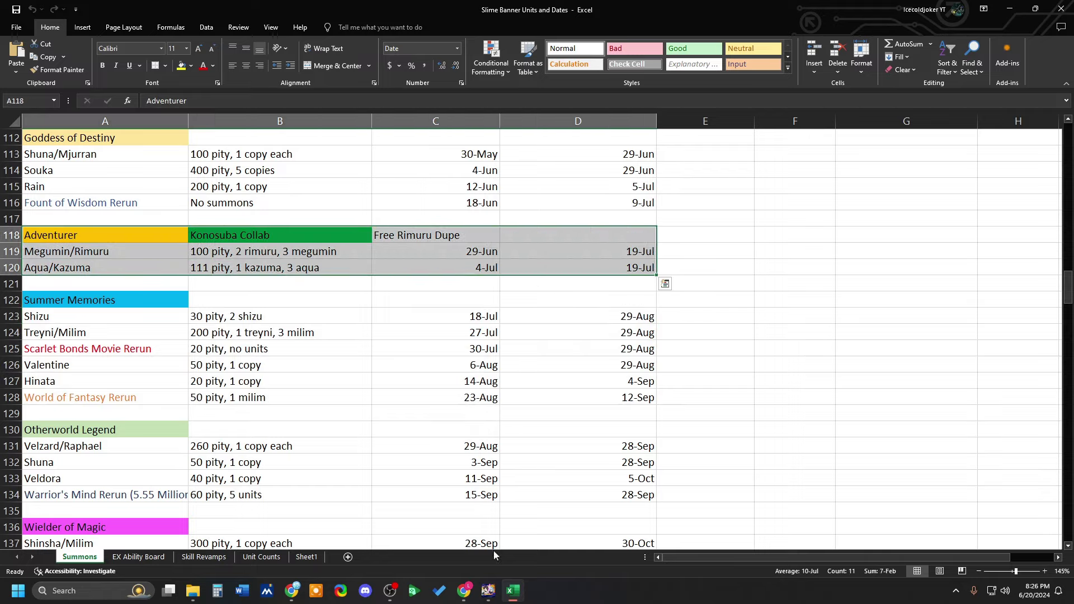
Switch to the browser to recheck the live-stream date in the announcement post, and return to the banner workbook.
click(291, 591)
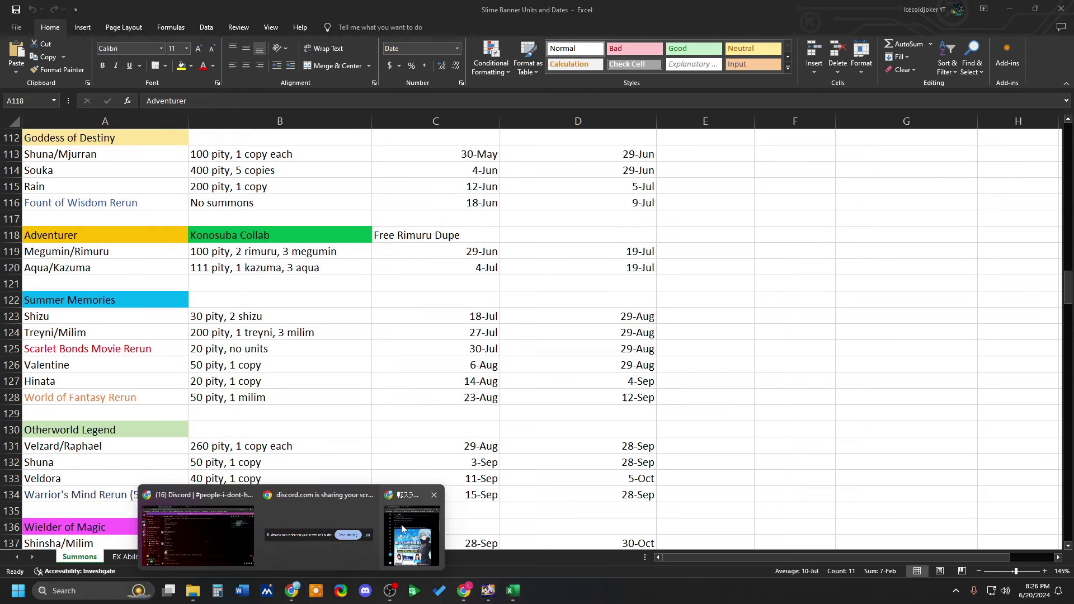
click(207, 526)
scroll(368, 460, down, 2)
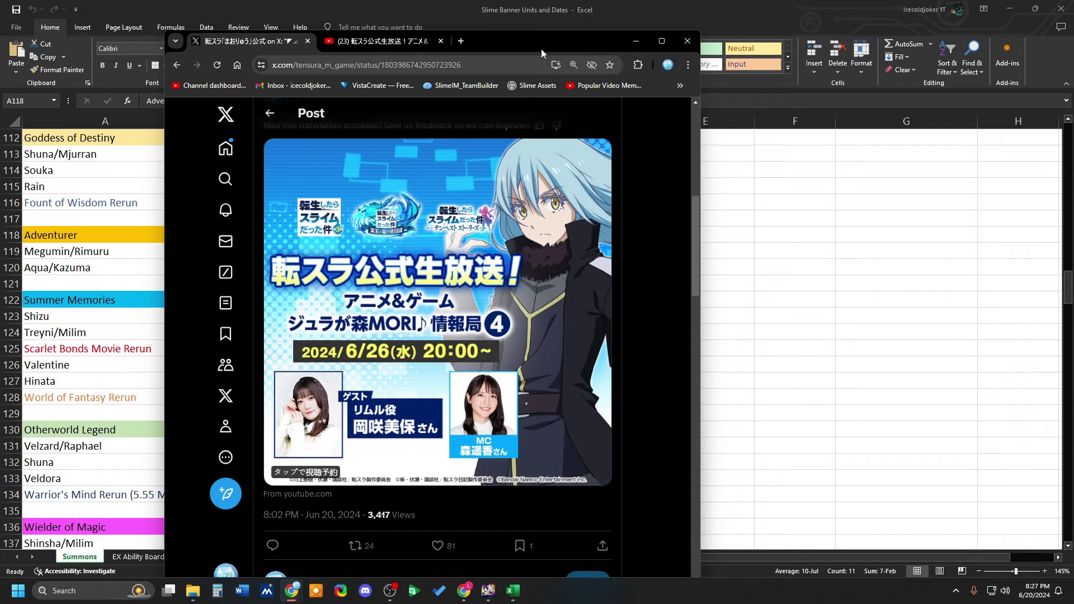
click(752, 28)
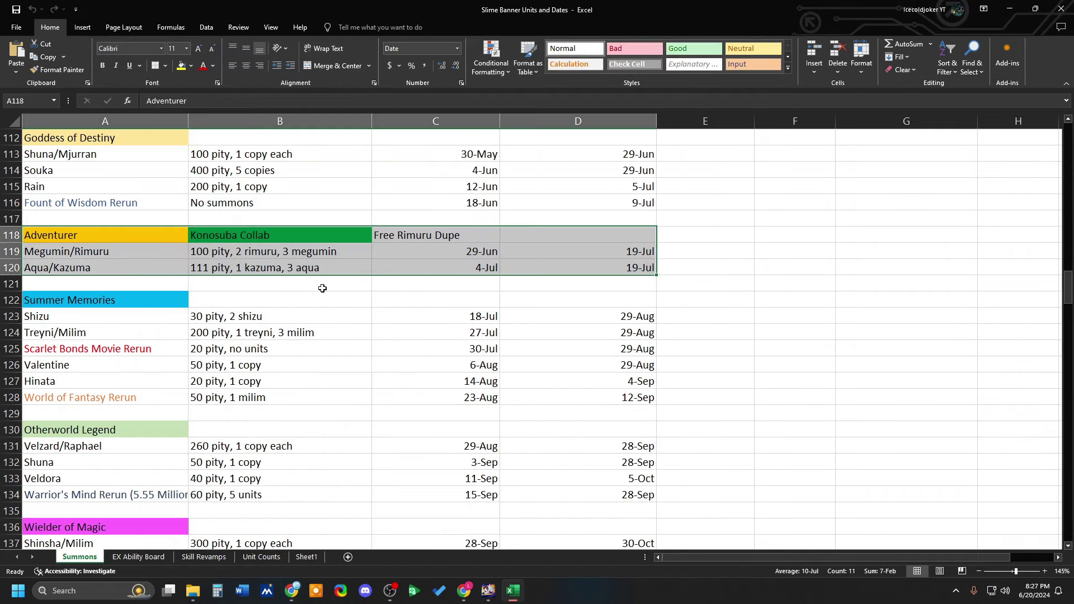
Highlight the rows from the Adventurer heading through Treyni/Milim, A118:D124, to review the collab and summer banner dates.
click(268, 284)
scroll(174, 373, up, 1)
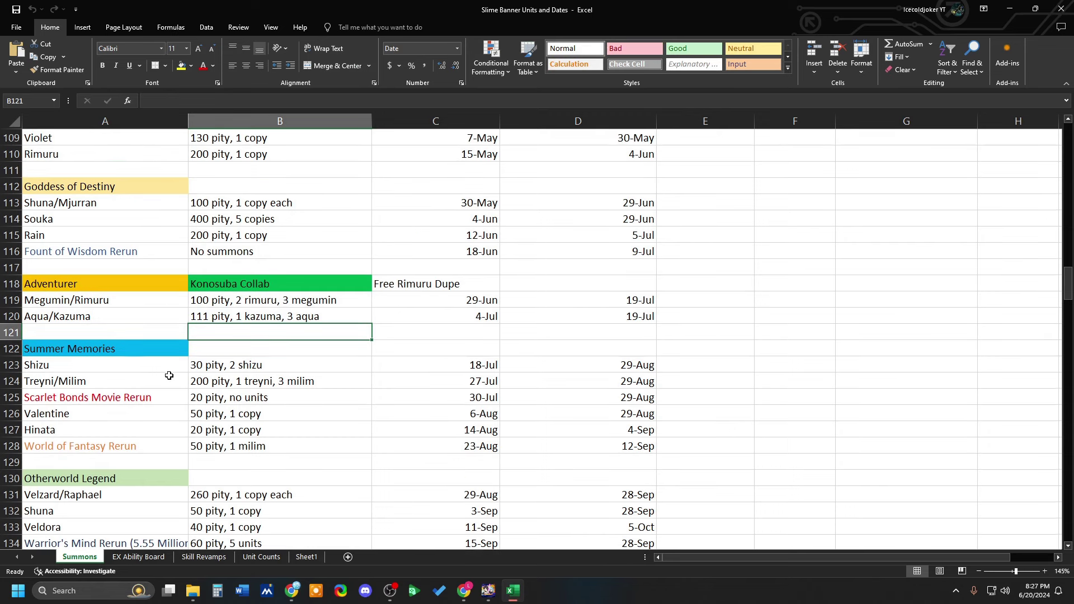
drag(30, 284, 618, 393)
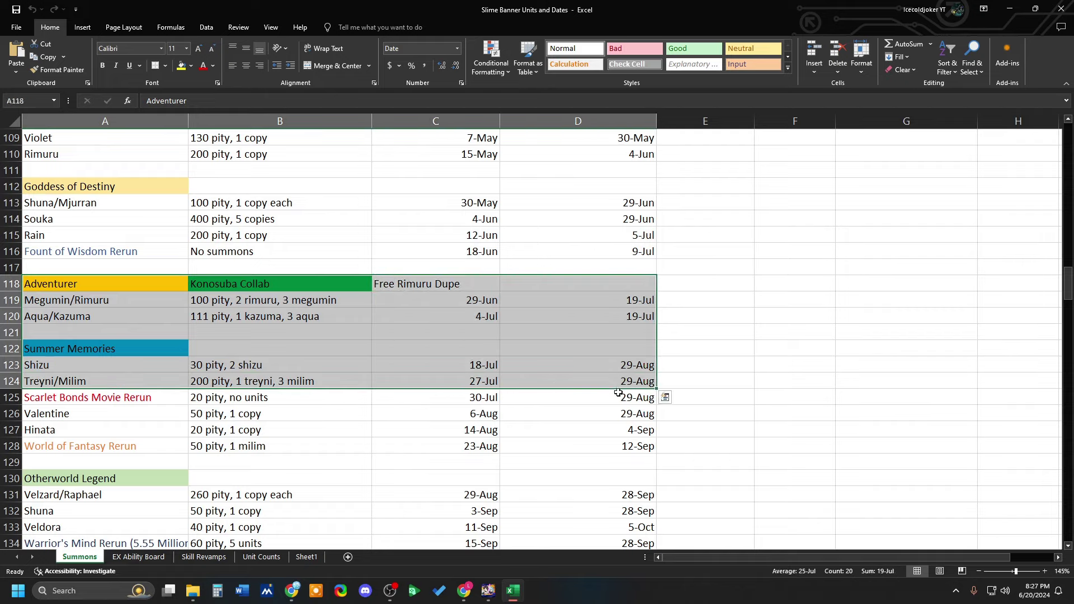
click(257, 423)
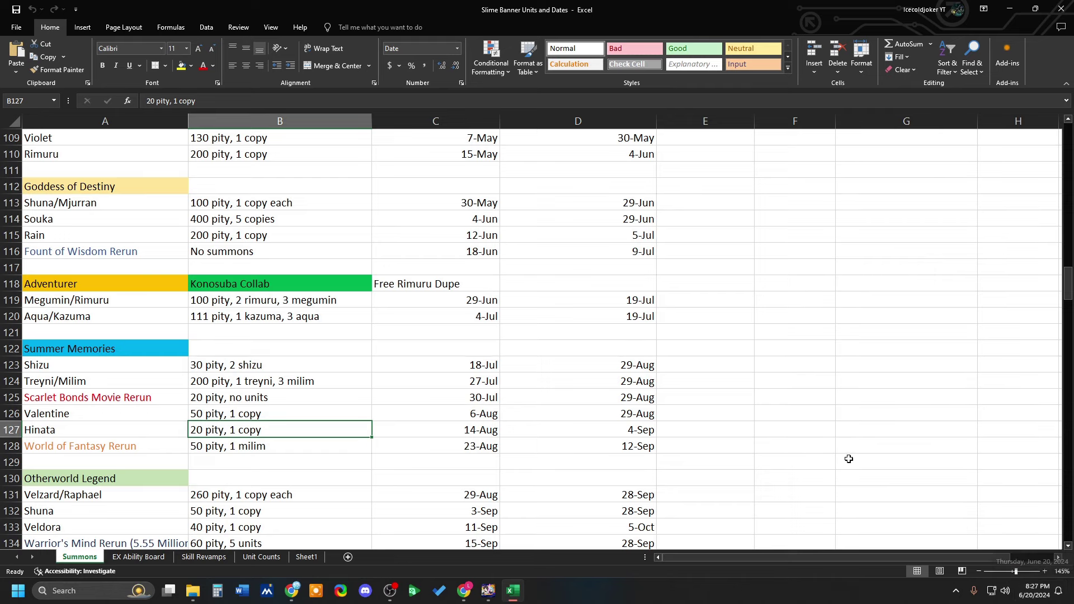
Go back to the earlier year's summer banners on the Summons sheet and highlight the WIND META 2 block A55:D58.
scroll(536, 415, down, 1)
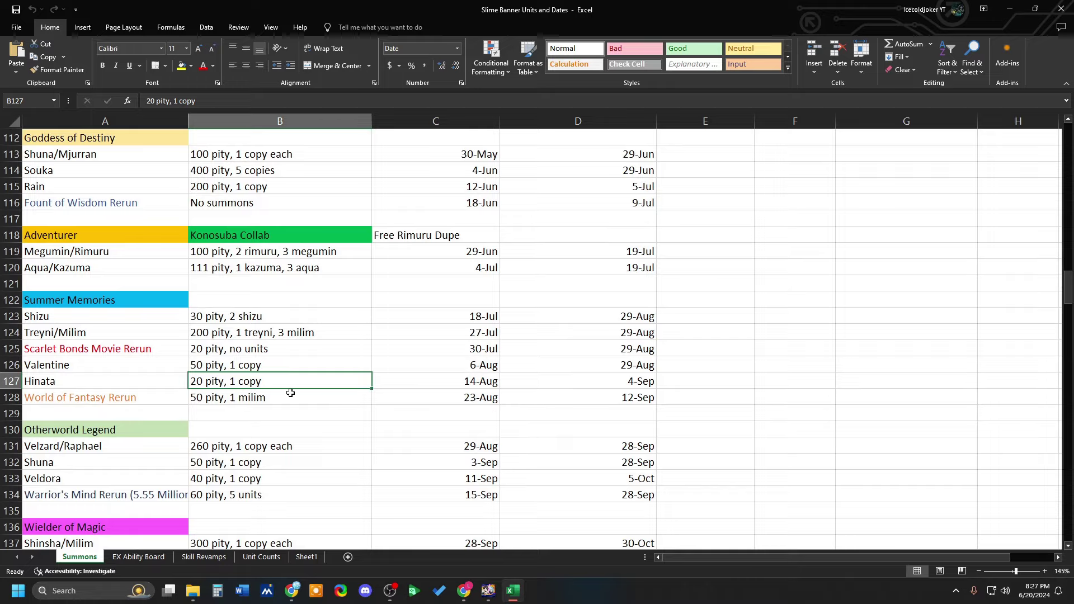
scroll(270, 407, down, 1)
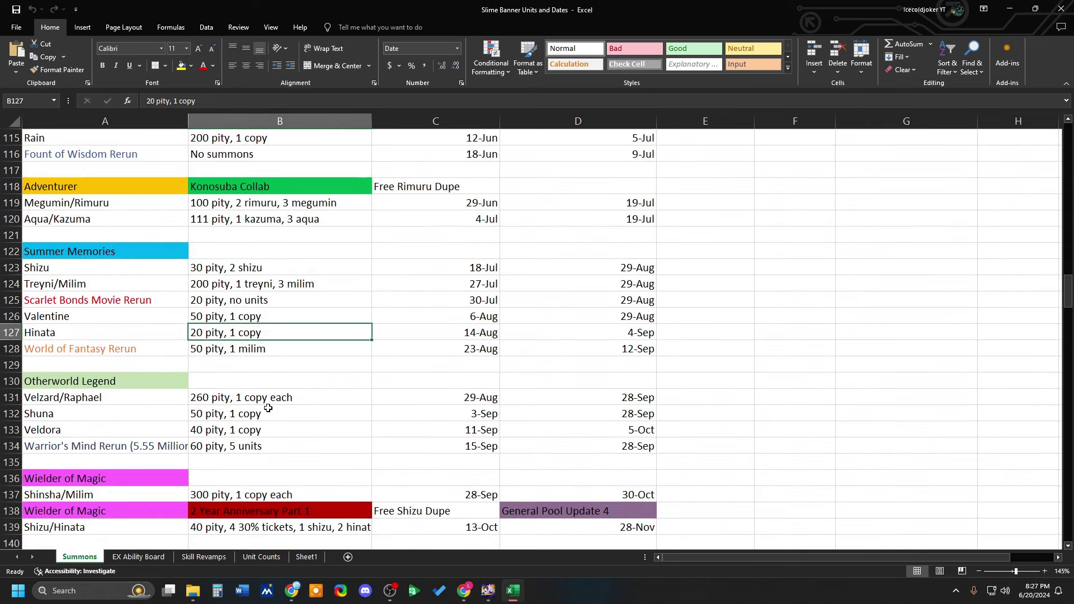
scroll(203, 422, up, 11)
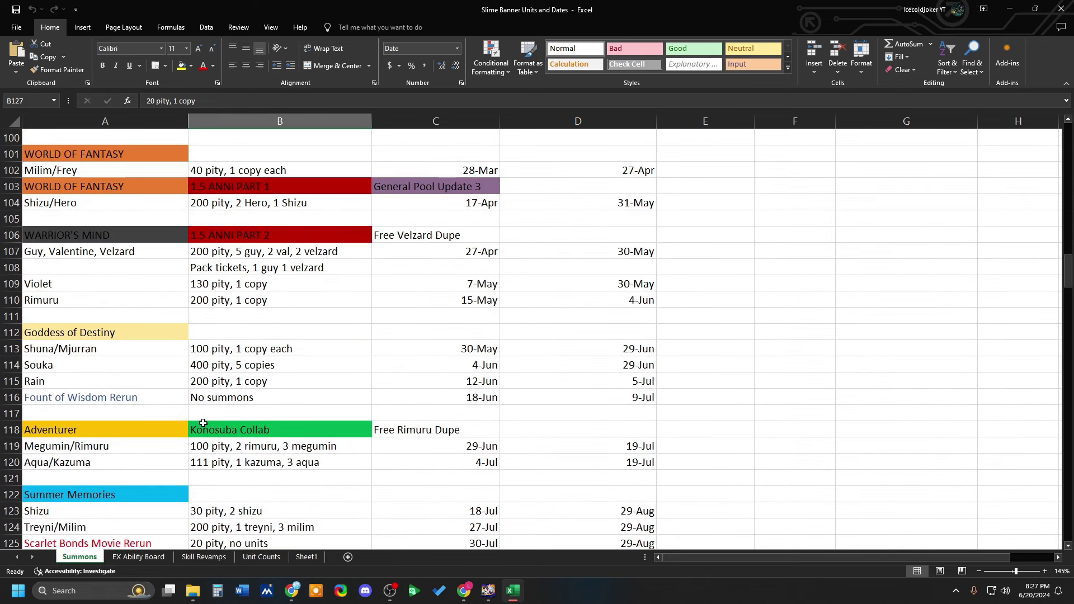
scroll(199, 430, up, 10)
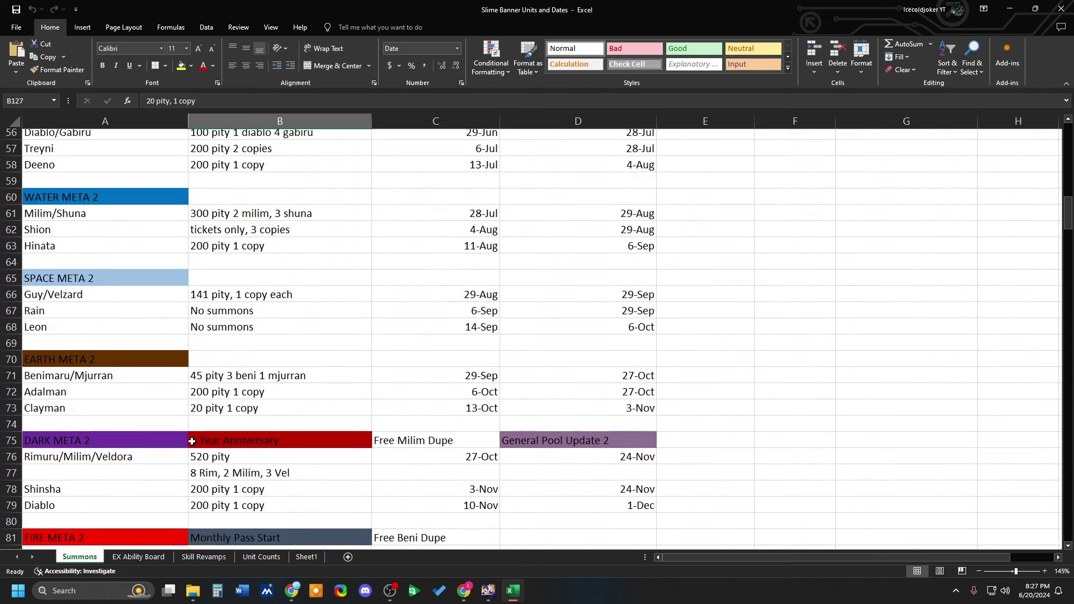
scroll(415, 386, up, 1)
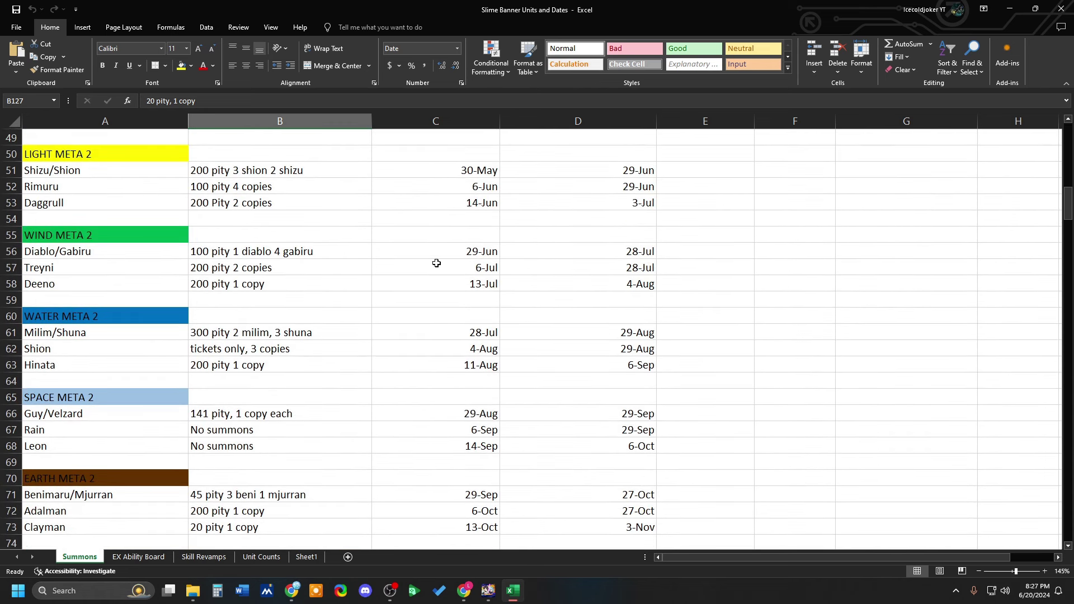
drag(138, 243, 575, 286)
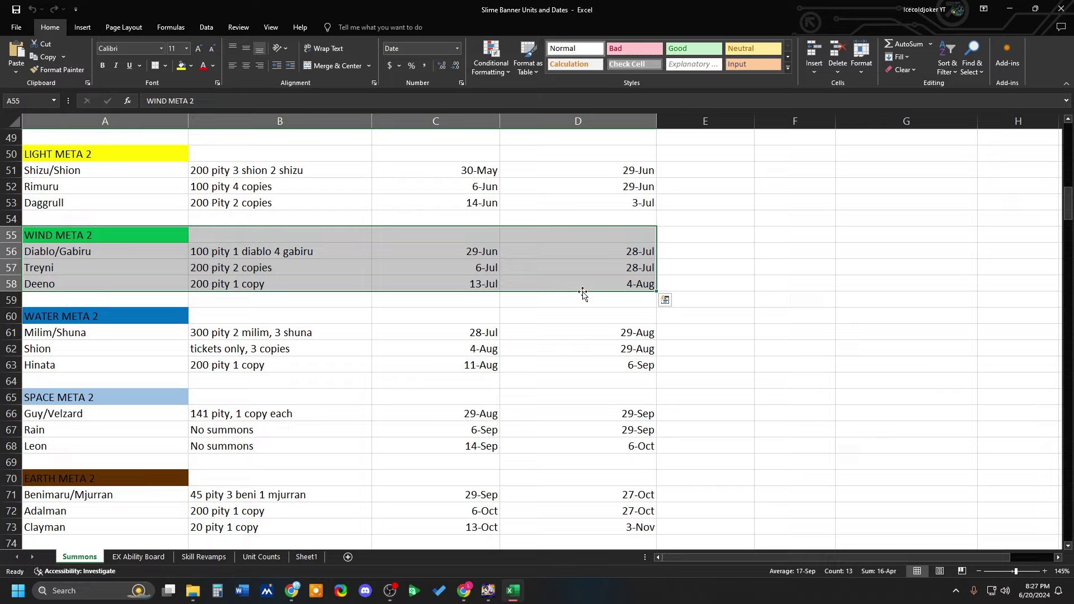
Highlight the LIGHT META 2 block A50:D53 and the WIND META 2 block A55:D58 to compare their dates.
click(340, 188)
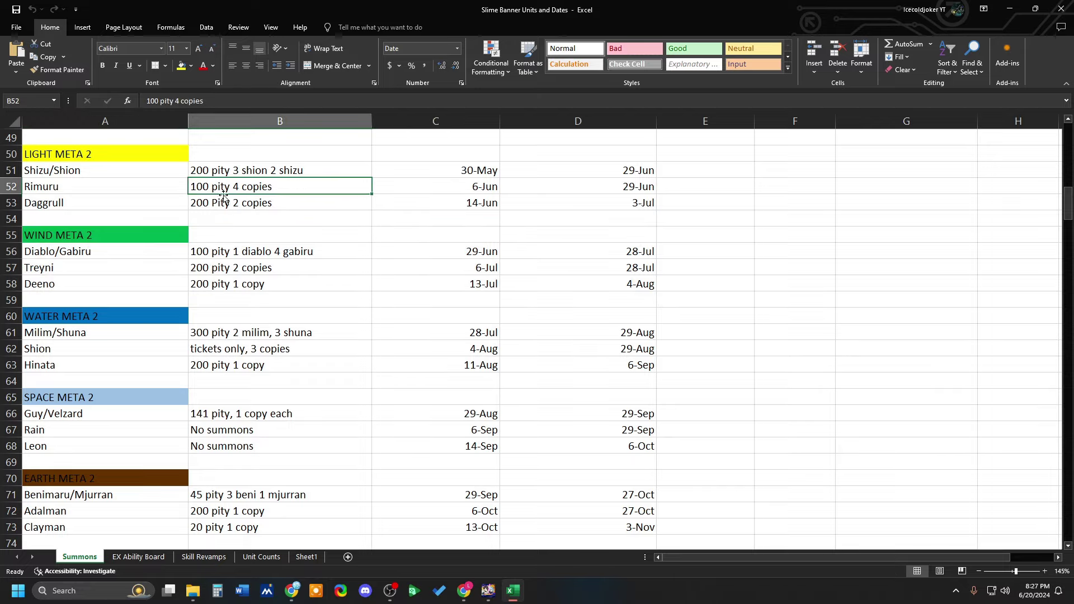
drag(67, 155, 568, 202)
click(93, 231)
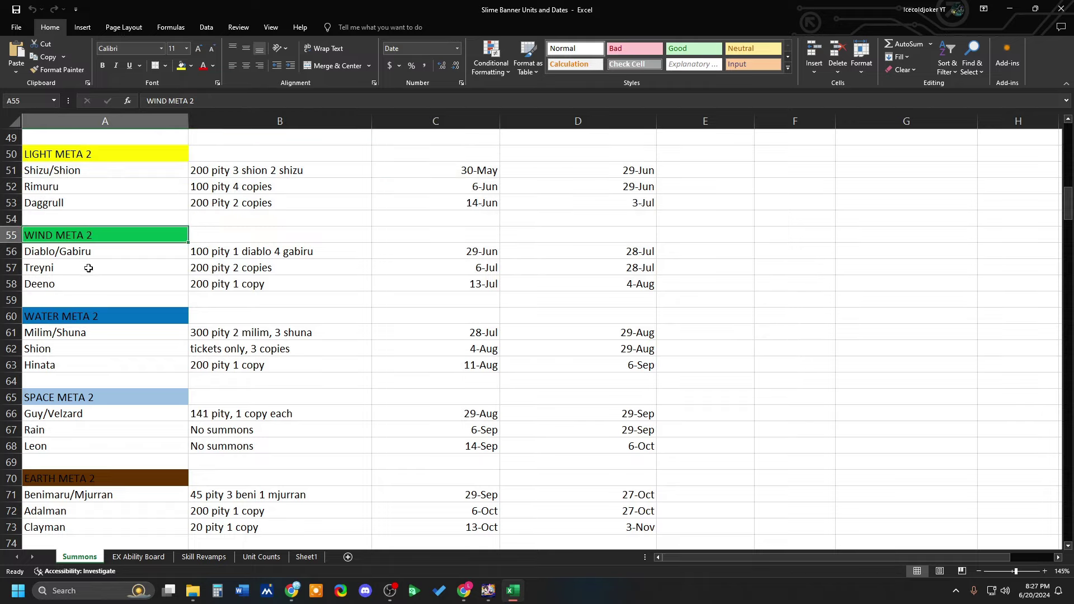
drag(117, 237, 574, 275)
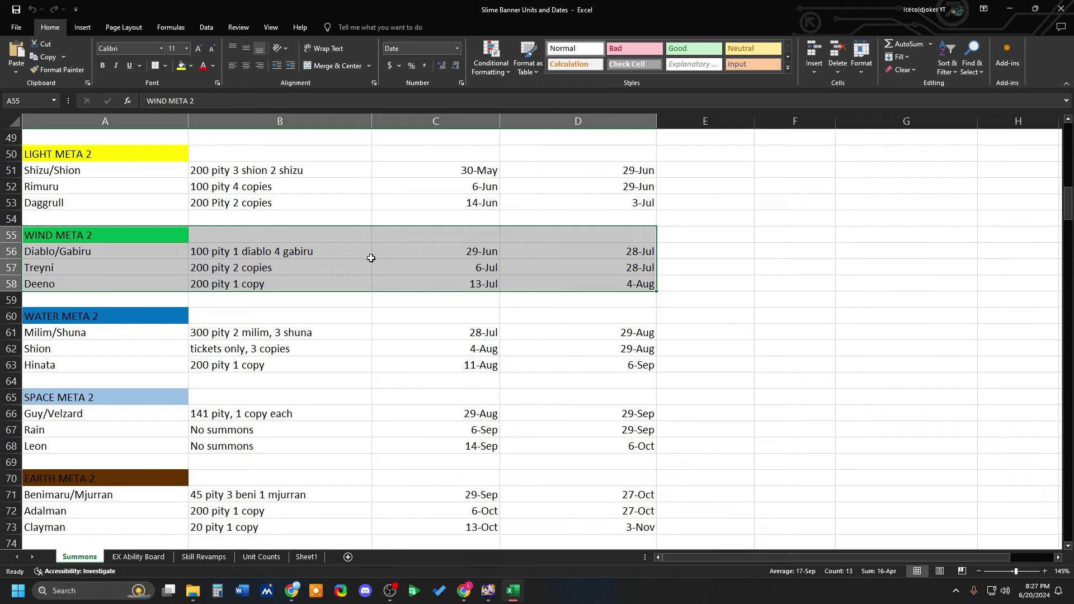
Highlight the Wielder of Magic rows A136:D139 on the Summons sheet to review the dates leading into the 2 Year Anniversary.
scroll(371, 296, down, 17)
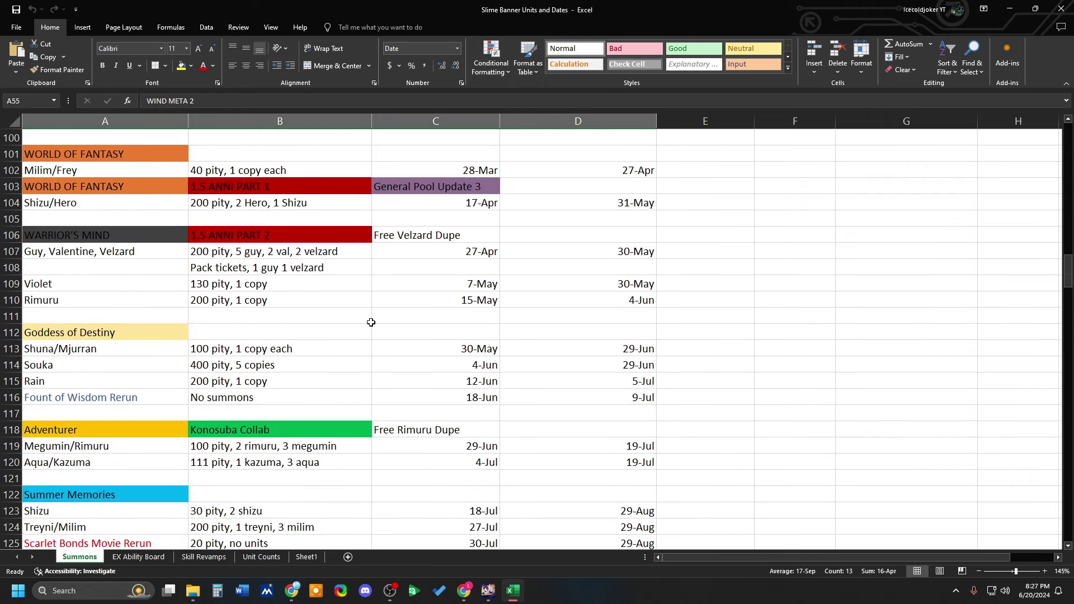
scroll(356, 338, up, 2)
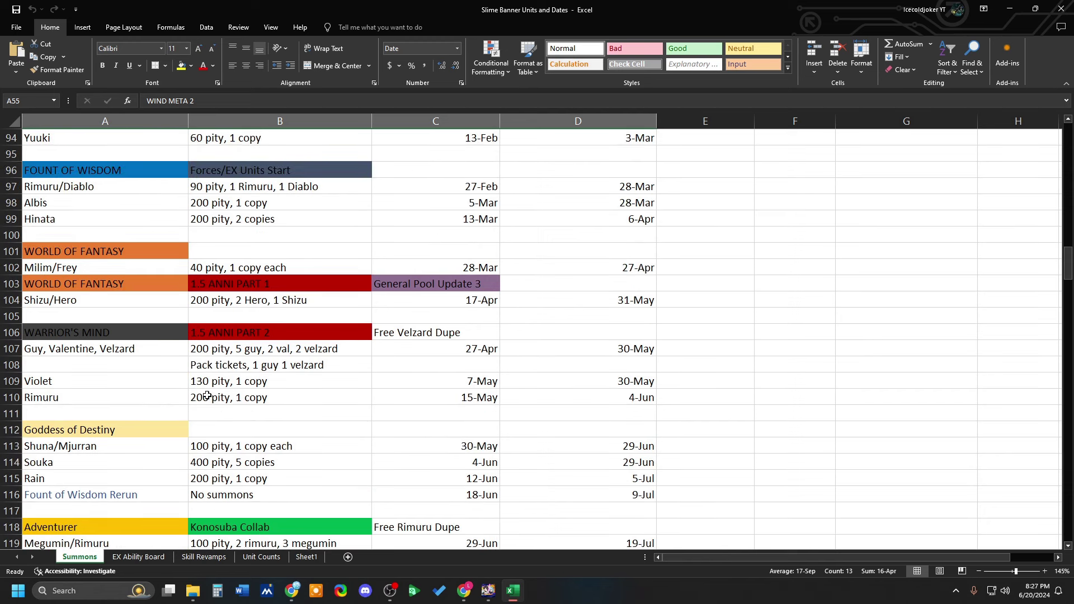
scroll(207, 396, down, 12)
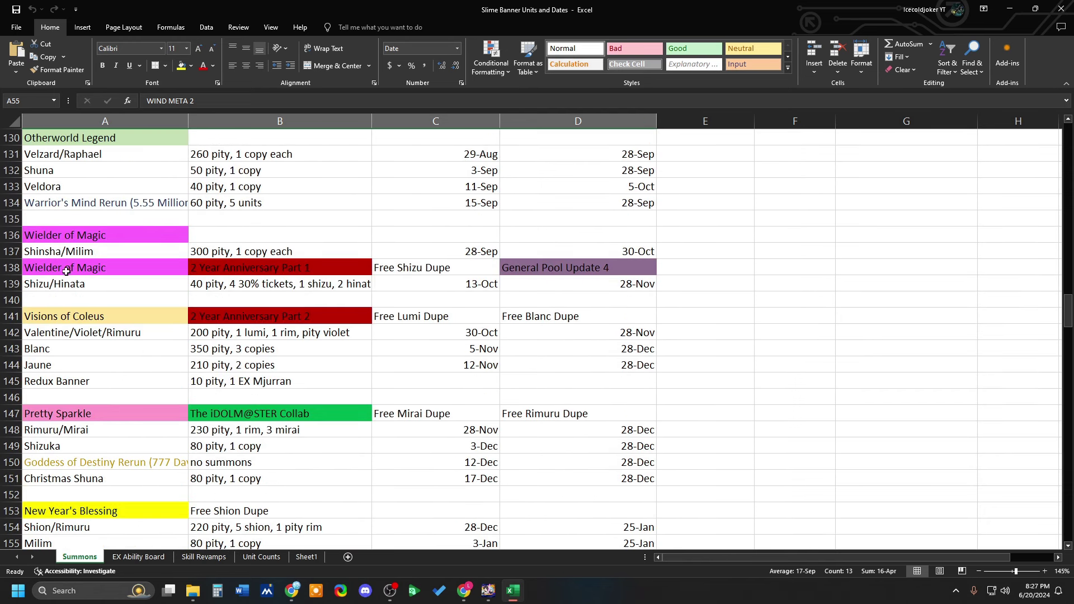
drag(30, 235, 516, 282)
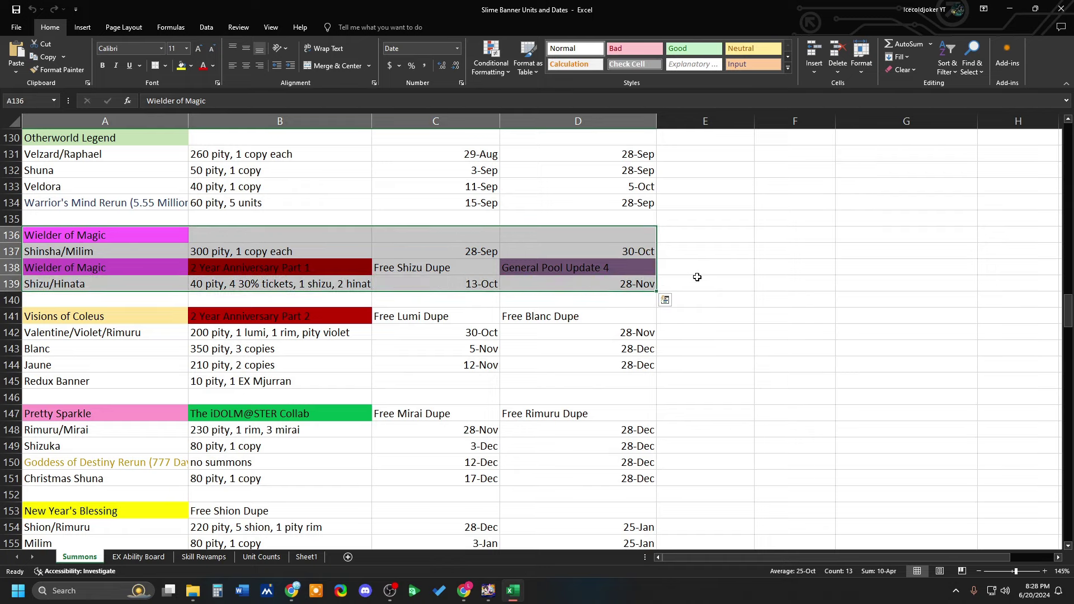
Return to the earlier year's summer banners and highlight the WIND META 2 block A55:D58 again to review its dates.
scroll(705, 344, up, 9)
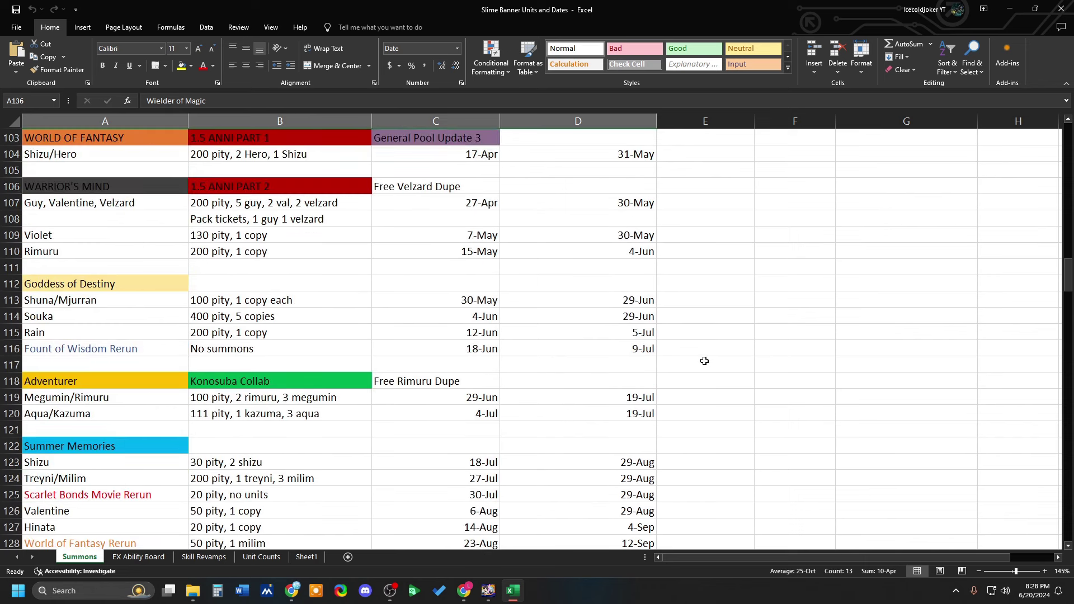
scroll(672, 372, up, 5)
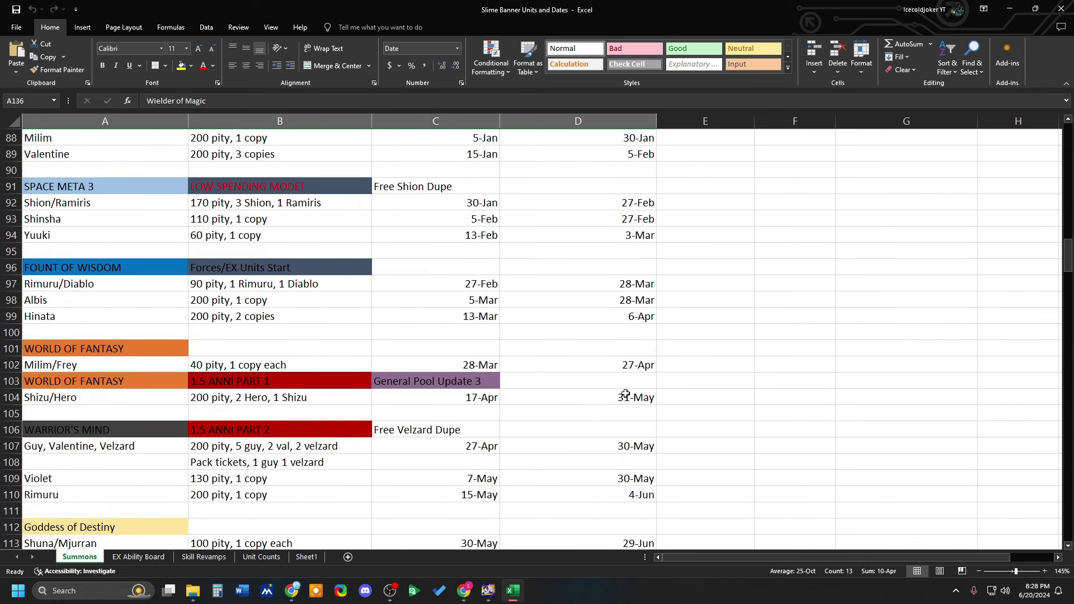
scroll(393, 350, up, 4)
scroll(404, 361, up, 8)
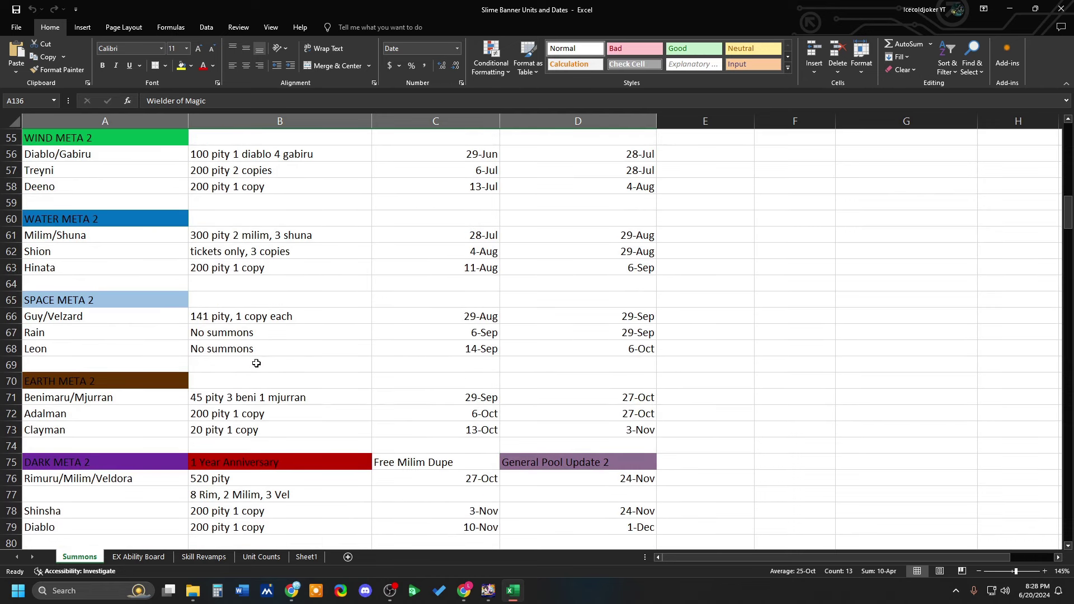
drag(54, 185, 582, 240)
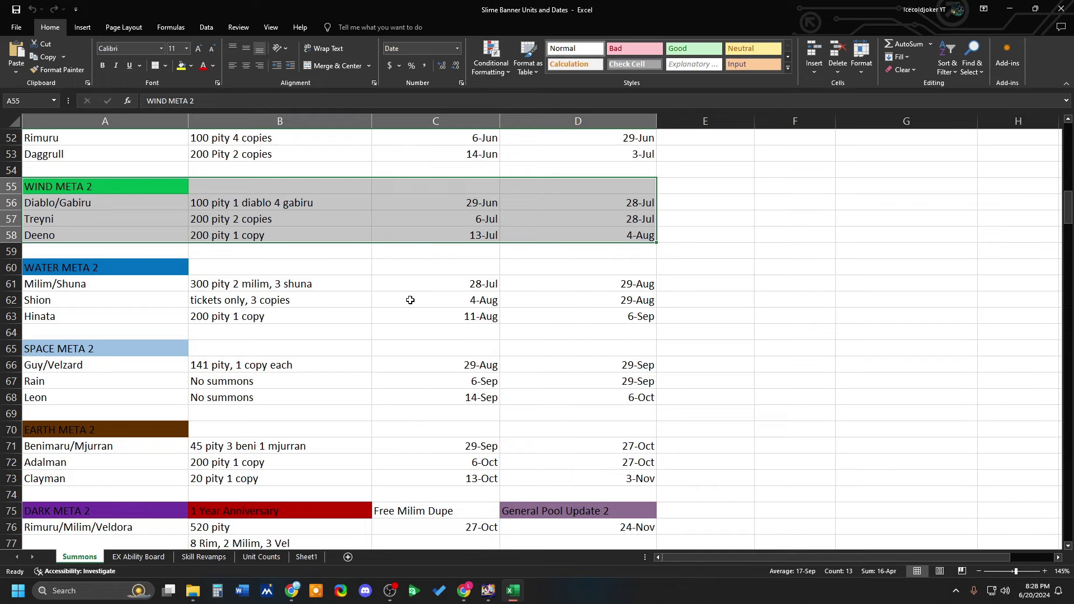
Go to the most recent banner entries, the Commander block in rows 178 to 182, to check their dates.
scroll(407, 308, down, 20)
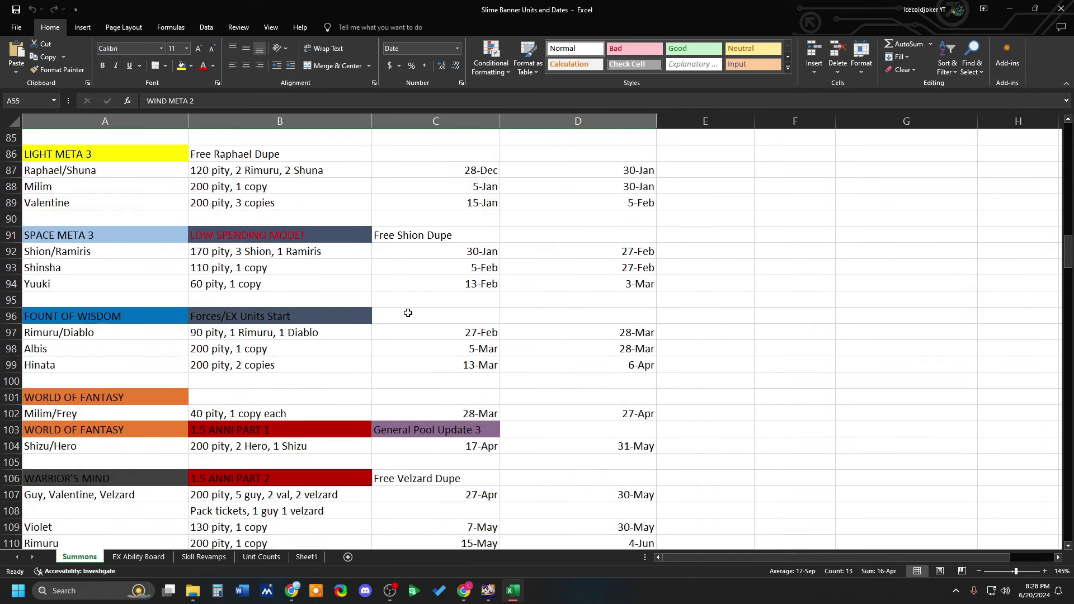
scroll(406, 315, down, 17)
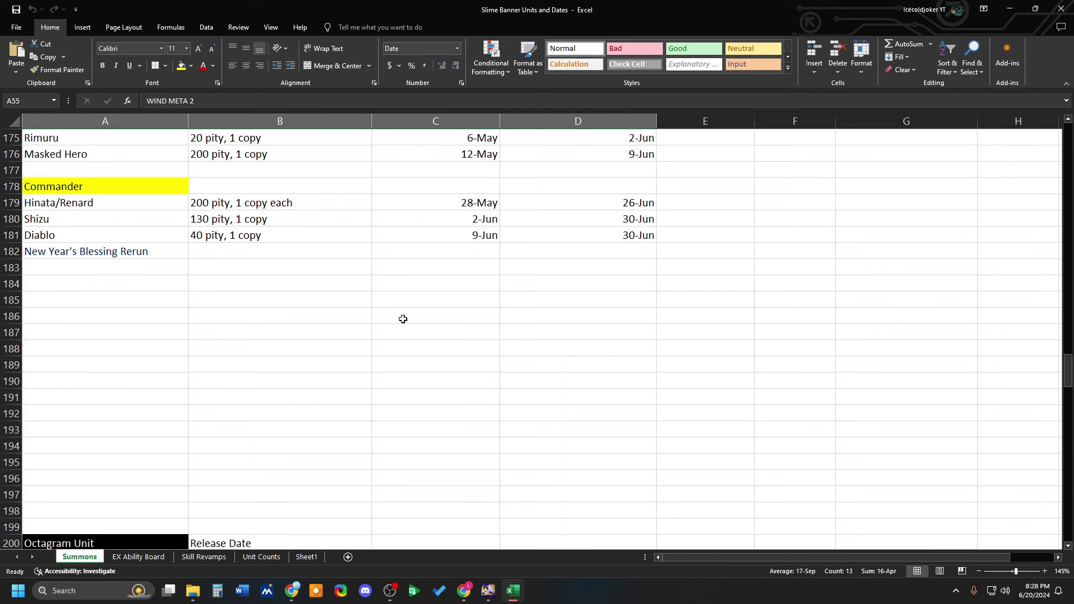
scroll(232, 392, up, 1)
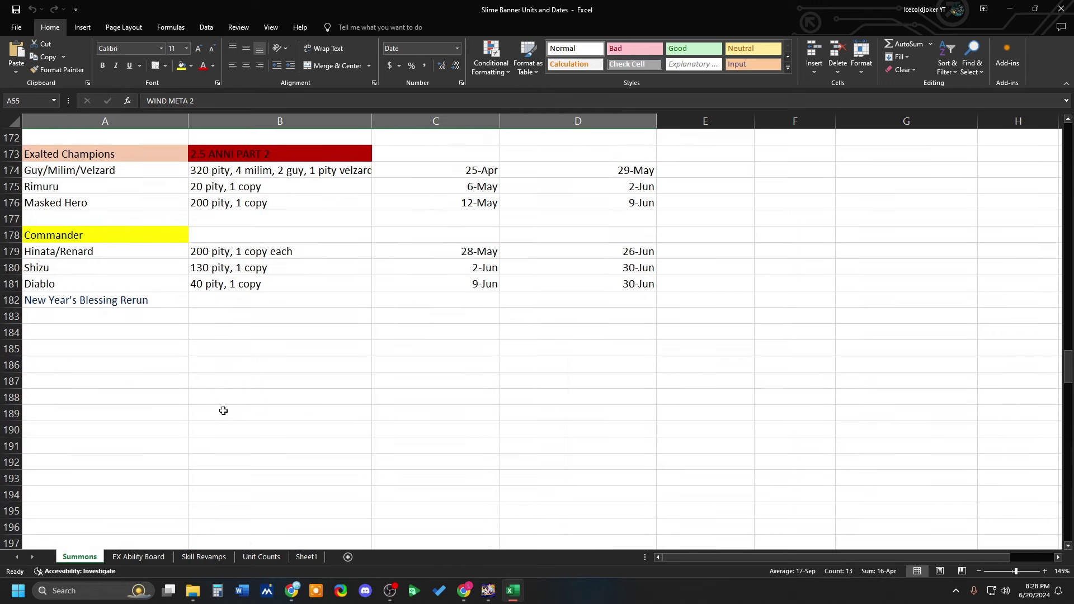